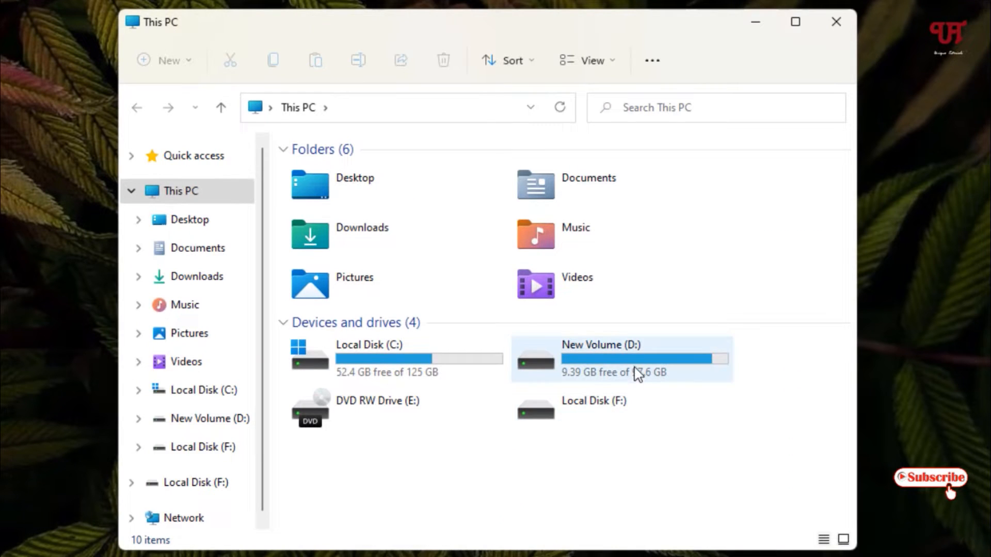
Try to open Local Disk (F:) to check its accessibility, dismiss the resulting dialog and close the This PC window.
click(608, 416)
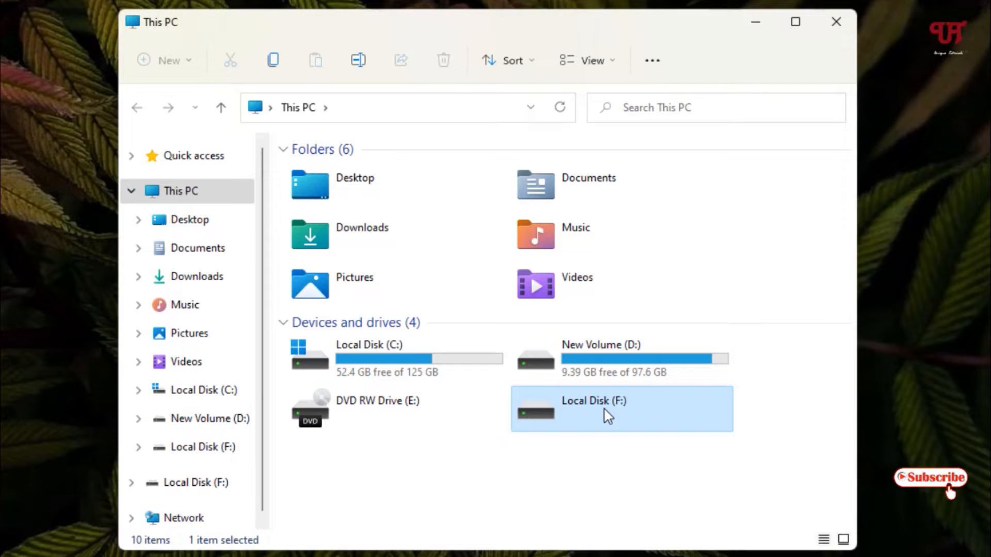
double_click(607, 416)
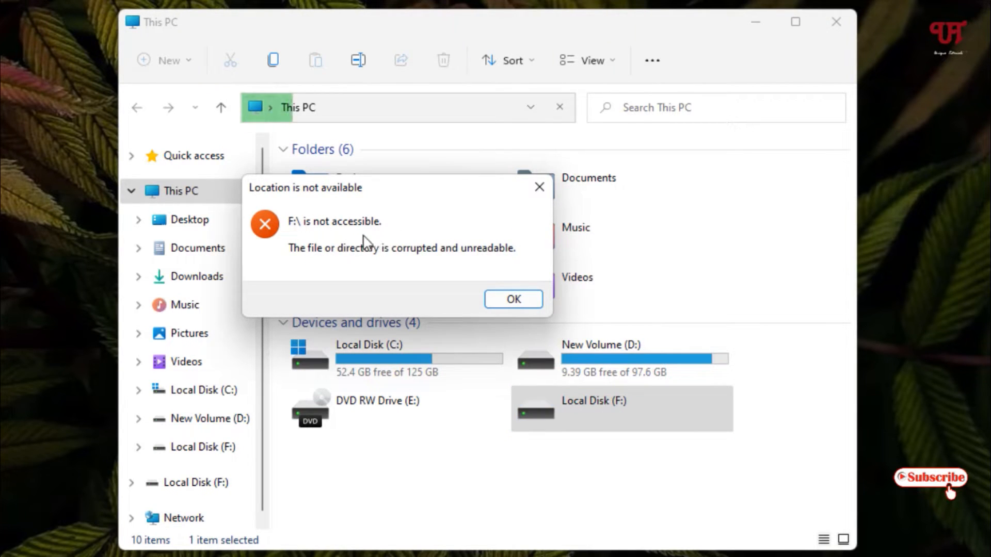
click(537, 186)
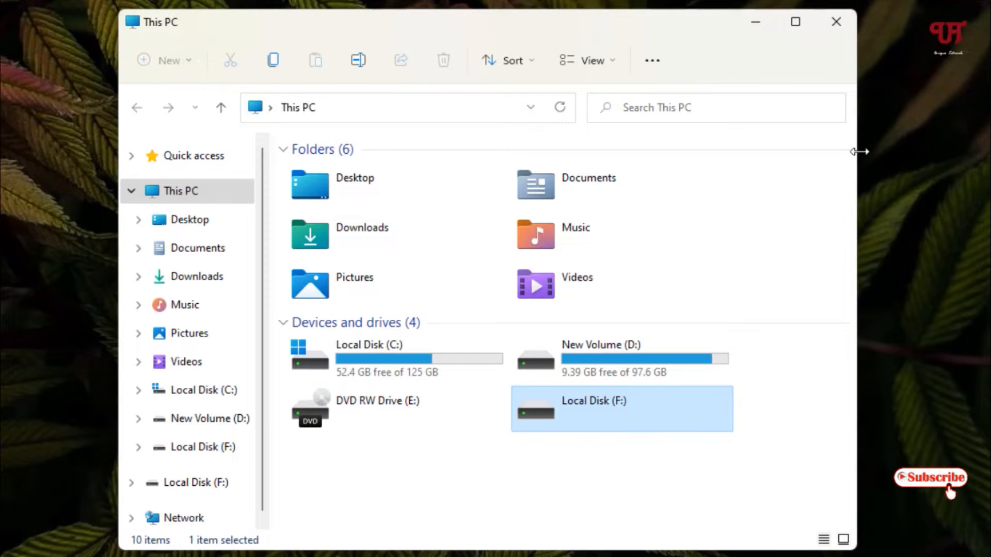
click(845, 34)
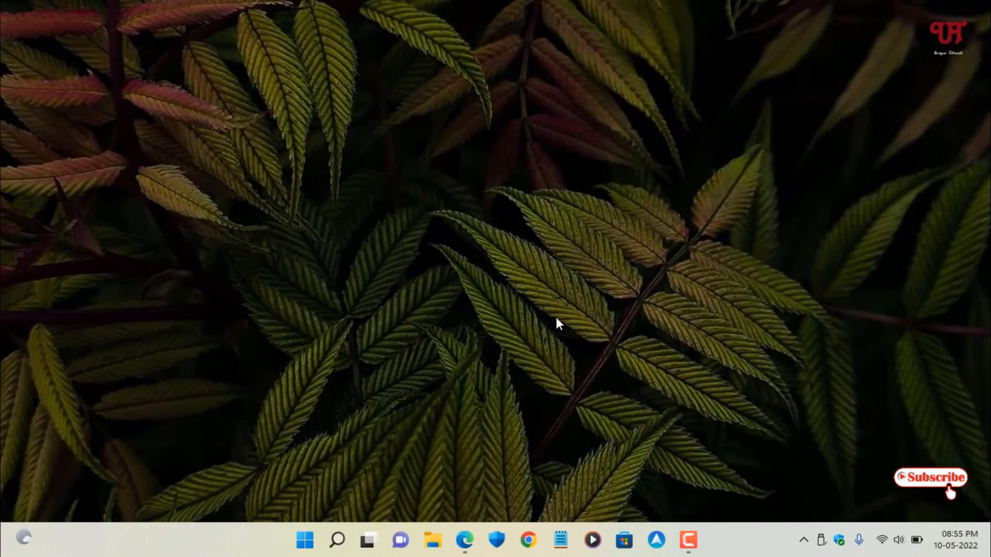
Switch to Microsoft Edge and open the PhotoRec - CGSecurity page from the Google results for PhotoRec.
click(467, 538)
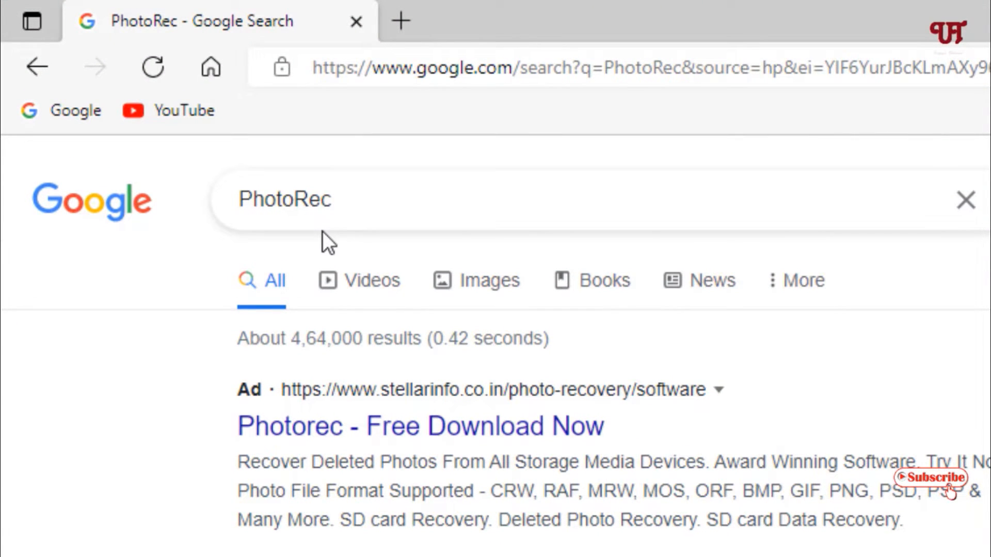
scroll(495, 361, down, 8)
scroll(362, 372, down, 6)
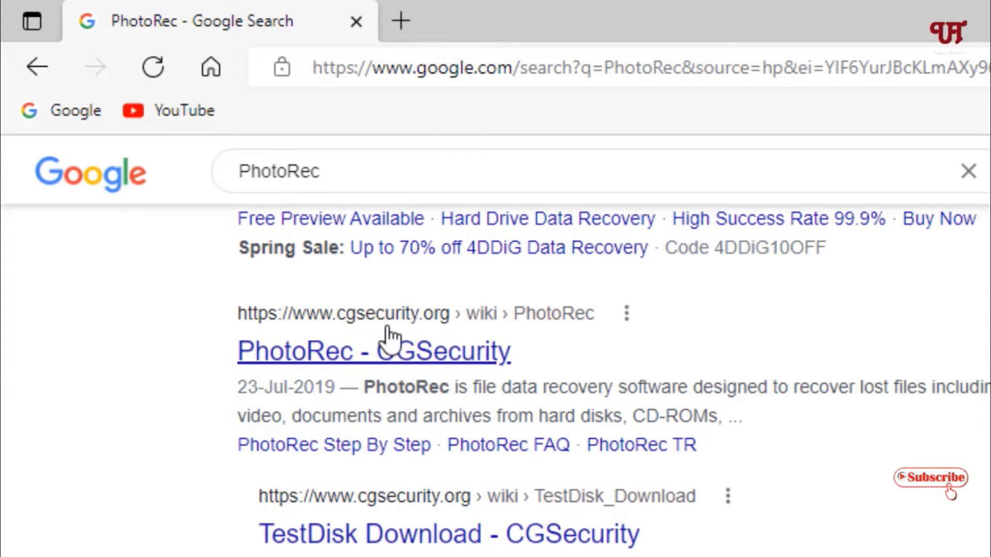
click(297, 363)
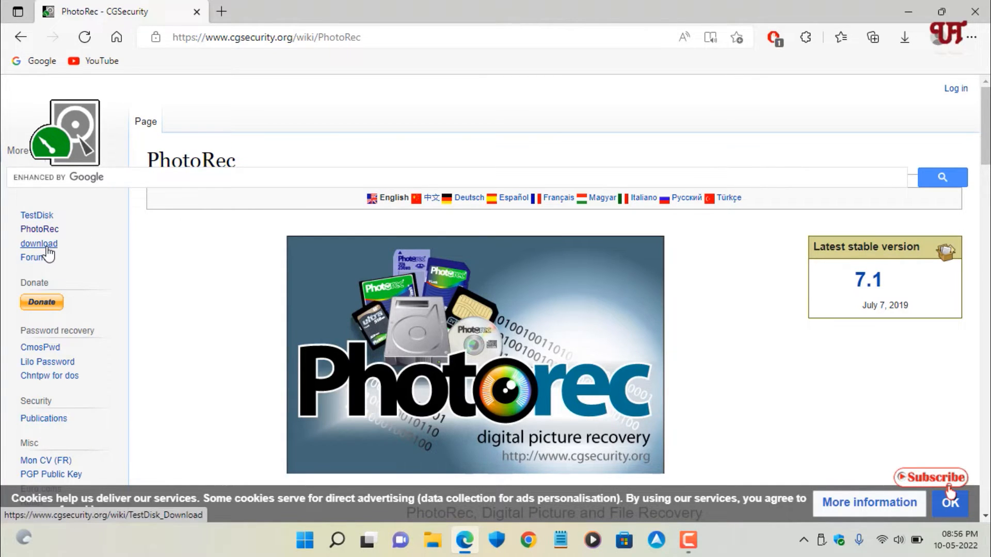
Go to the CGSecurity download page and download TestDisk 7.2-WIP for Windows.
click(47, 249)
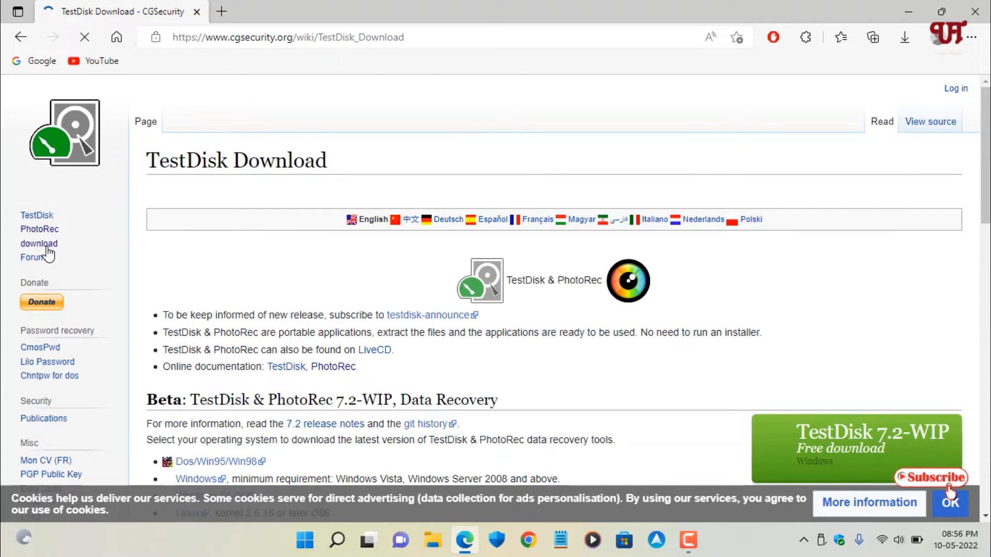
scroll(824, 451, down, 4)
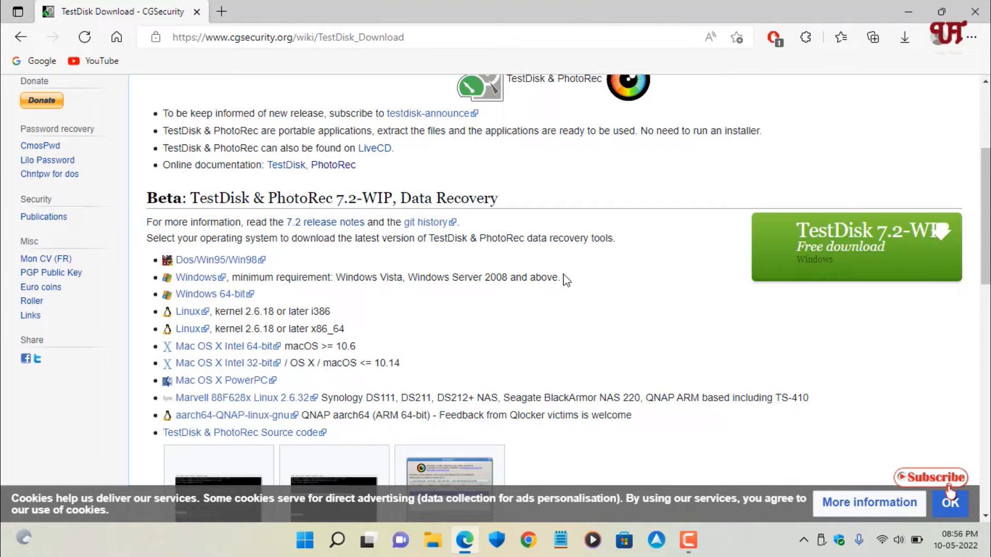
click(838, 240)
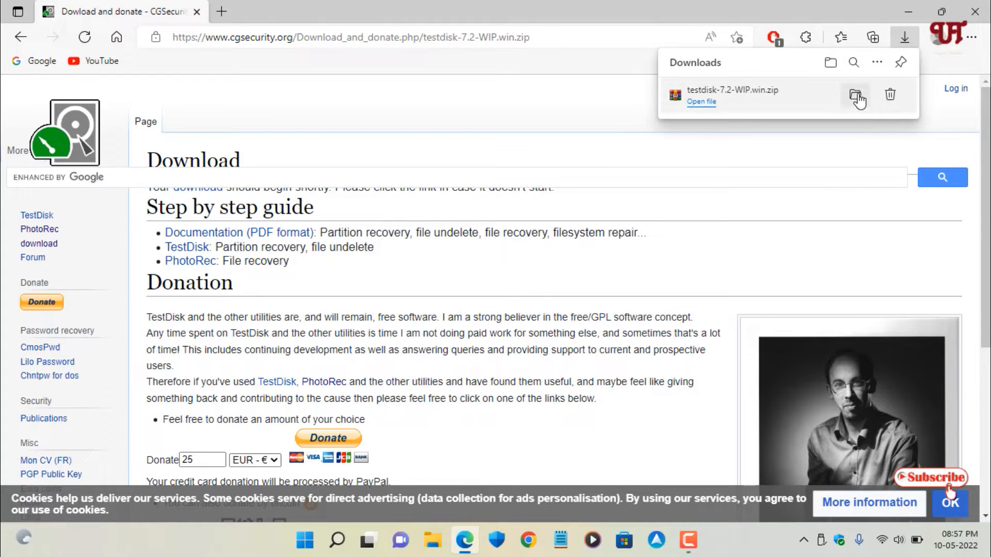
Show the downloaded testdisk-7.2-WIP.win.zip in its folder and close the browser.
click(855, 96)
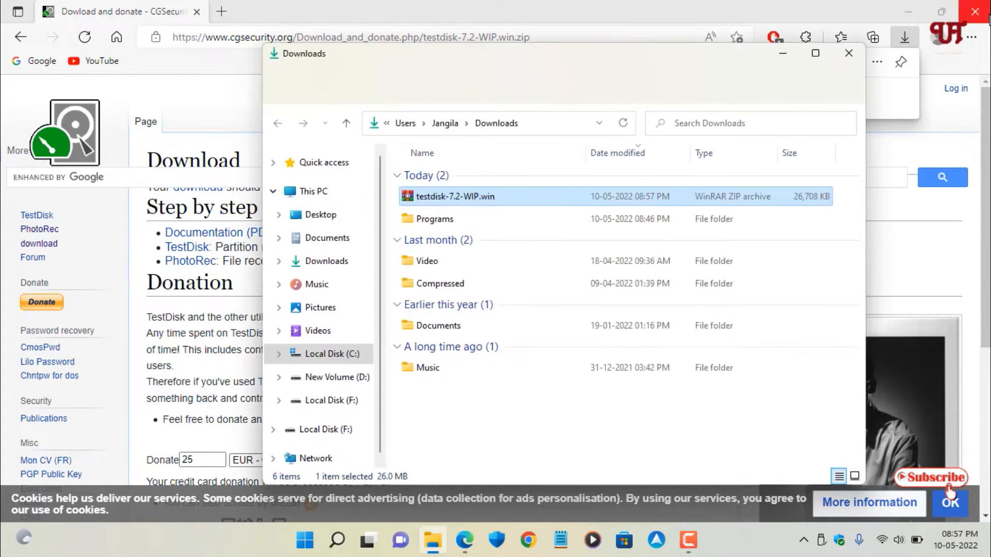
click(987, 19)
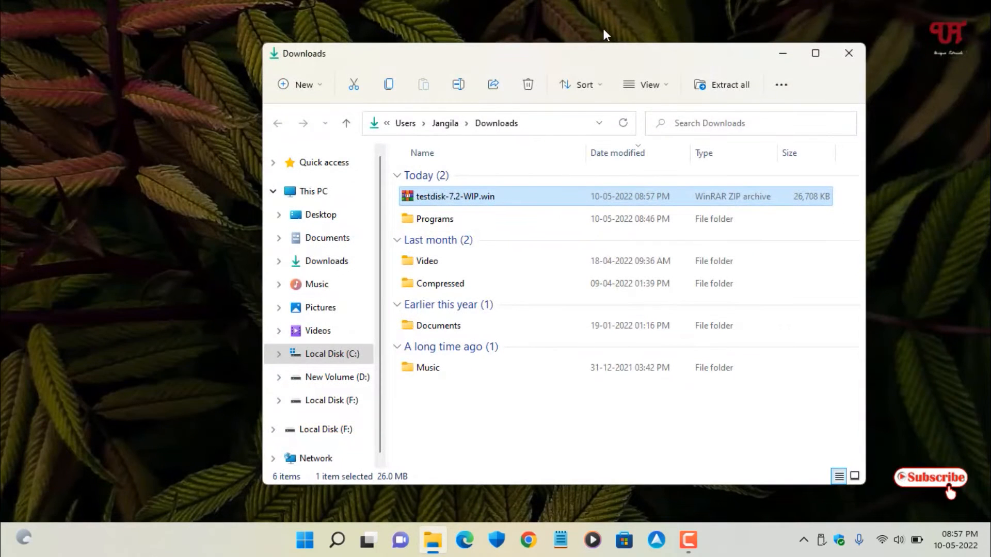
drag(591, 54, 557, 51)
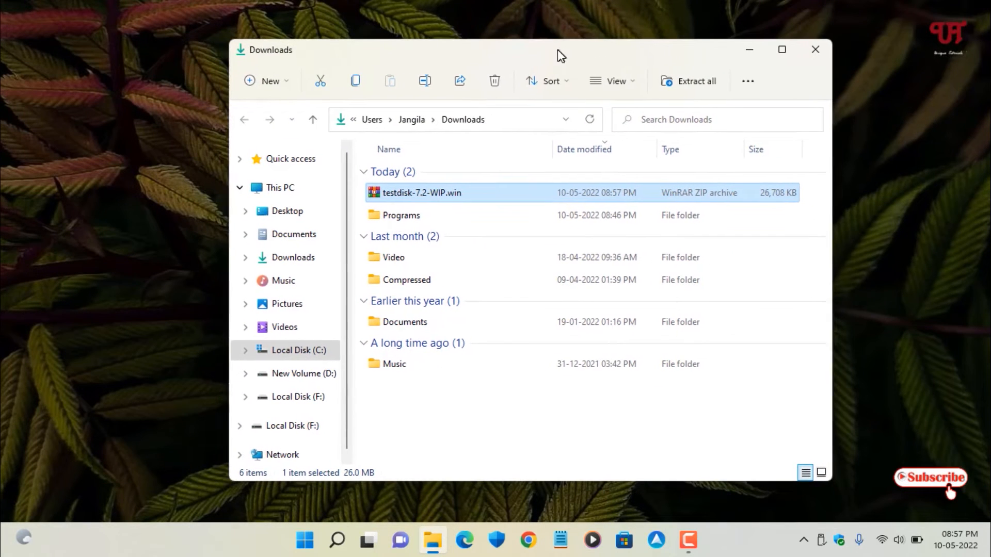
Extract the testdisk-7.2-WIP.win archive with WinRAR to the default testdisk-7.2-WIP.win folder in Downloads, and close the archive.
double_click(440, 194)
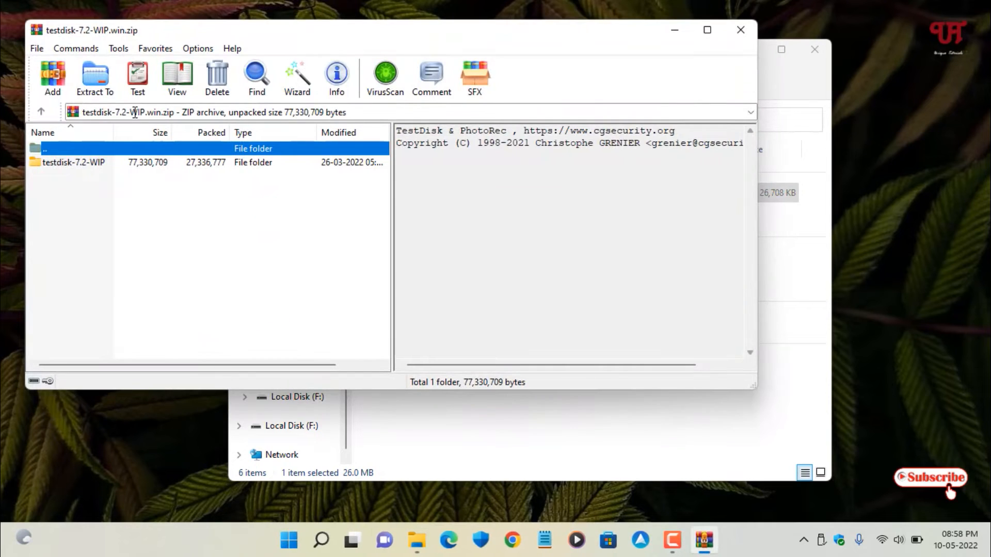
click(95, 78)
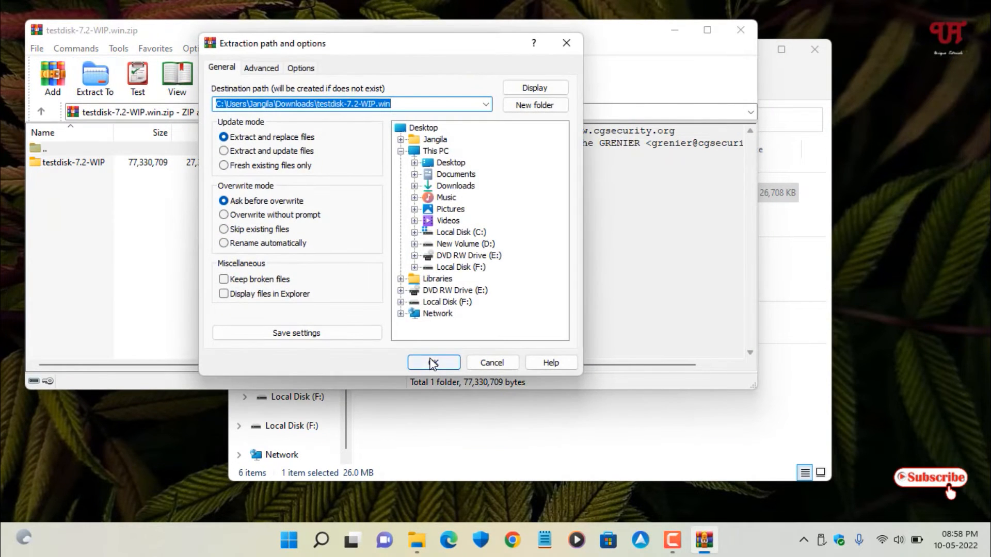
click(433, 360)
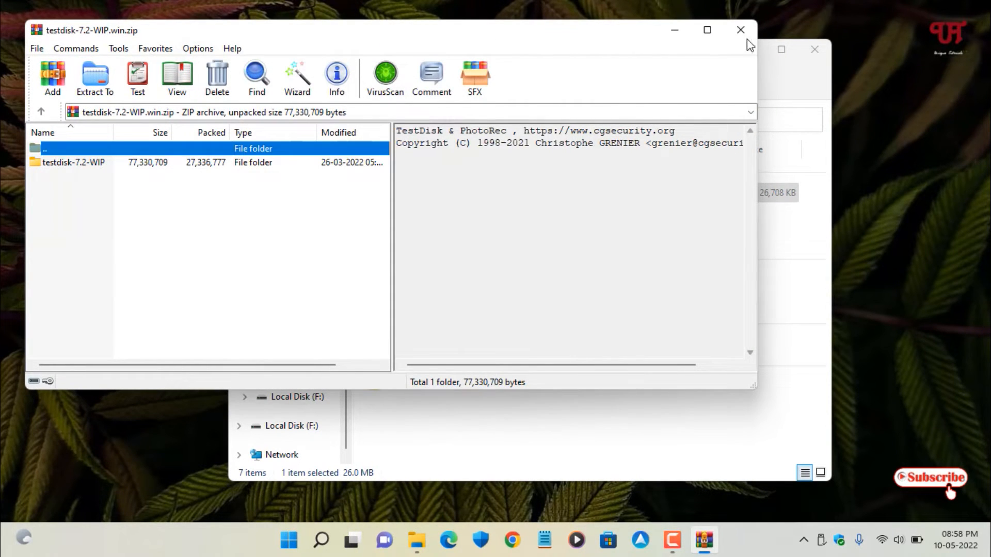
click(742, 31)
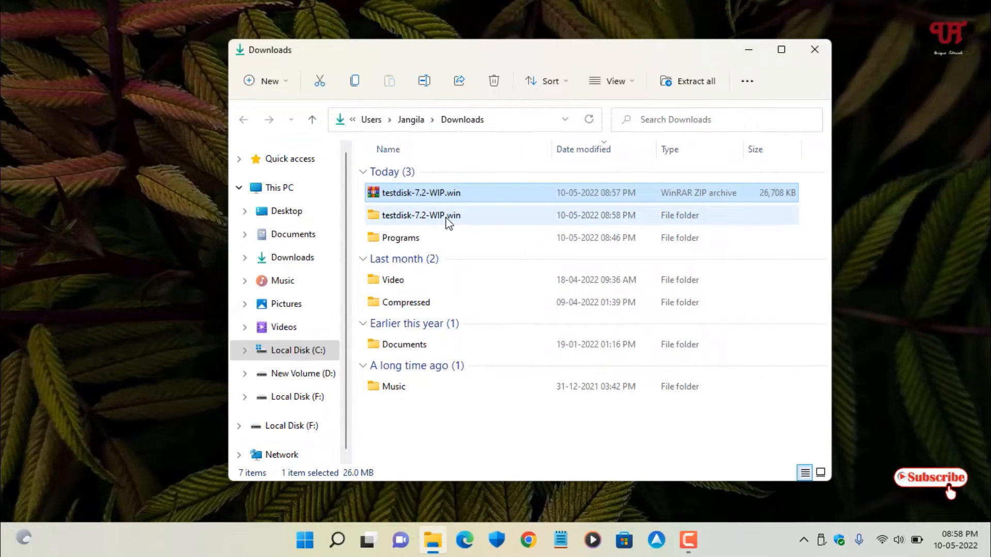
Launch photorec_win from the extracted testdisk-7.2-WIP folder and close the File Explorer window behind it.
double_click(447, 216)
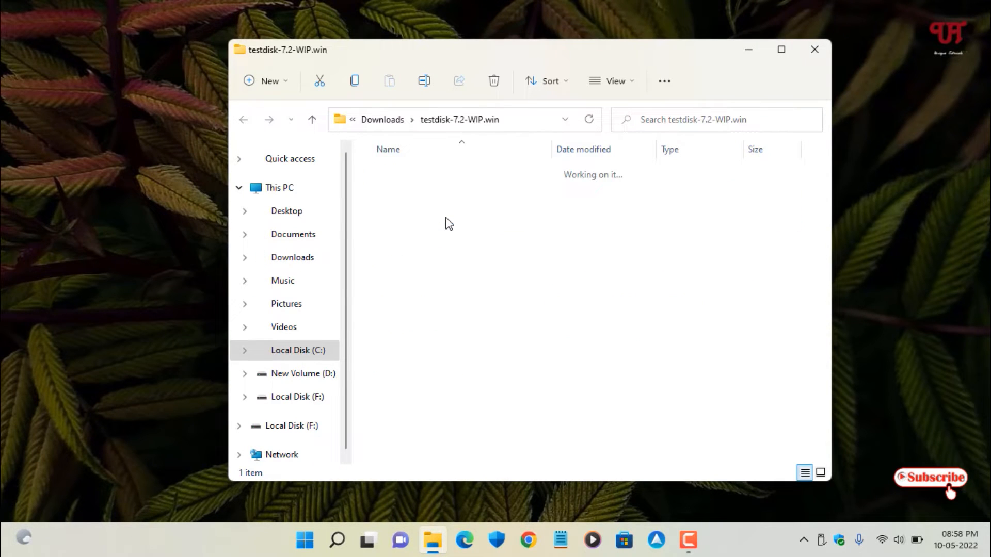
double_click(431, 178)
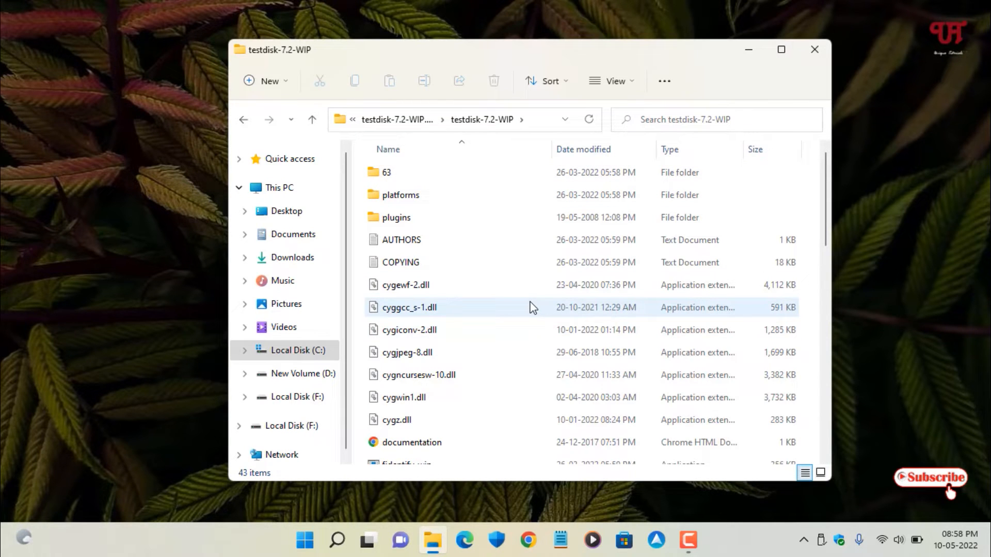
scroll(533, 309, down, 4)
scroll(530, 305, down, 5)
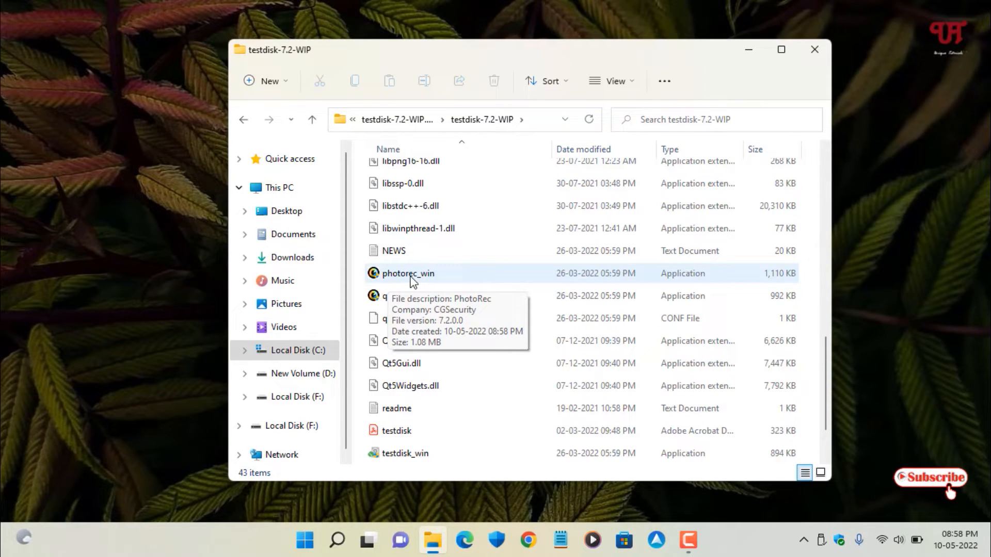
click(412, 281)
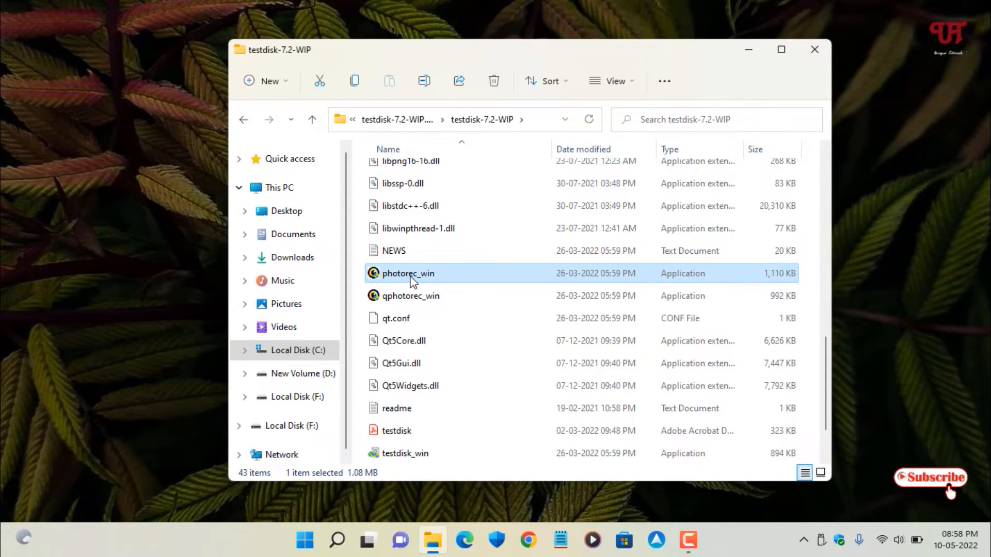
double_click(412, 281)
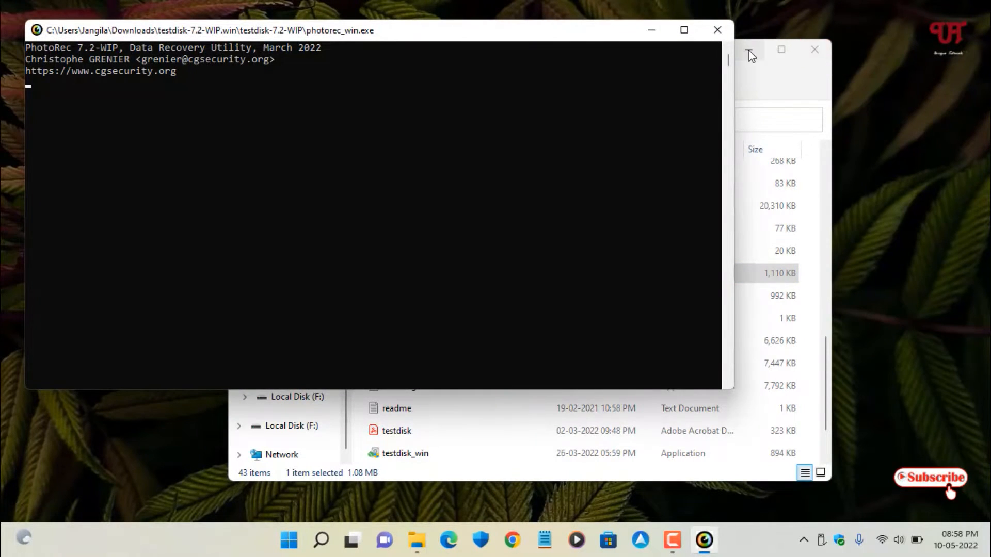
click(813, 52)
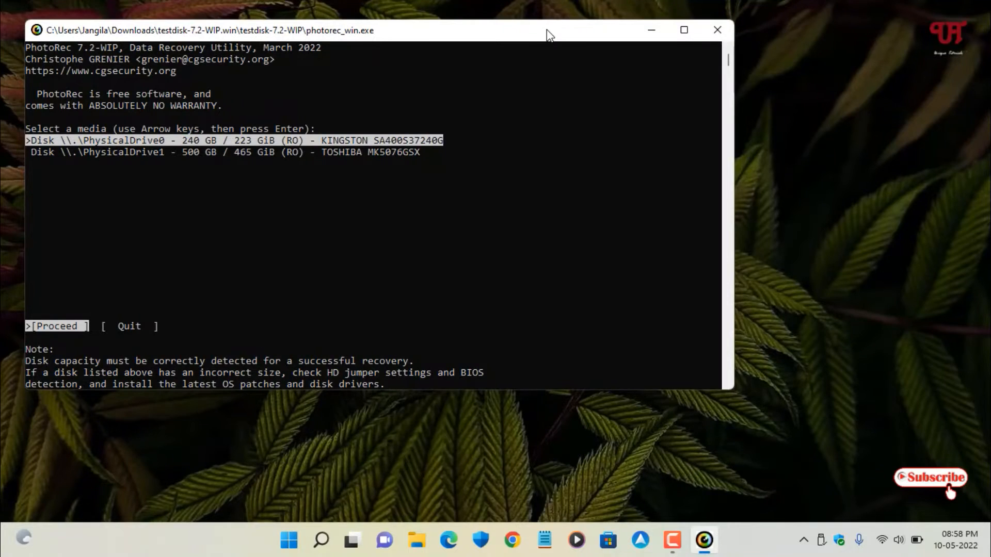
drag(548, 30, 640, 49)
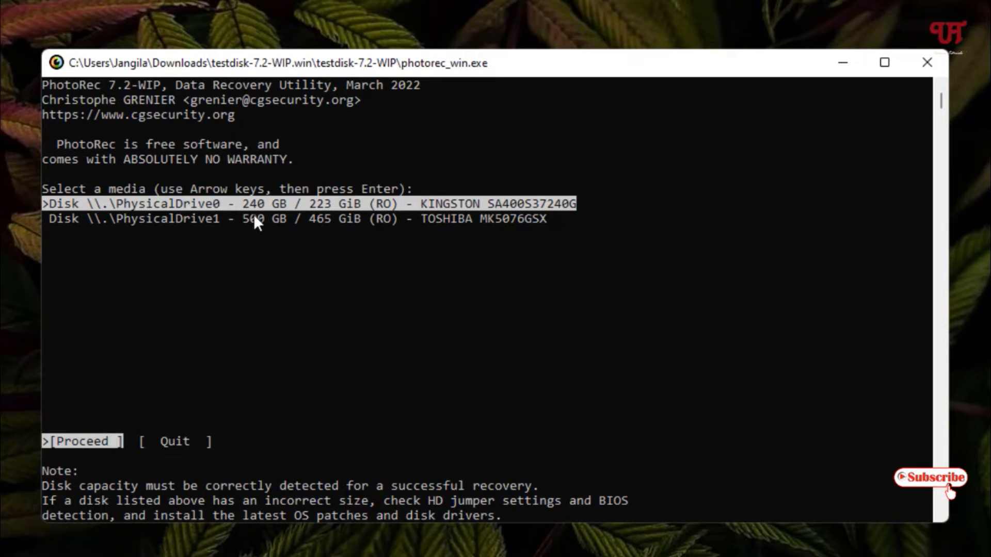
Select the 500 GB TOSHIBA disk PhysicalDrive1 and choose Search on its HPFS - NTFS partition [Games].
key(Down)
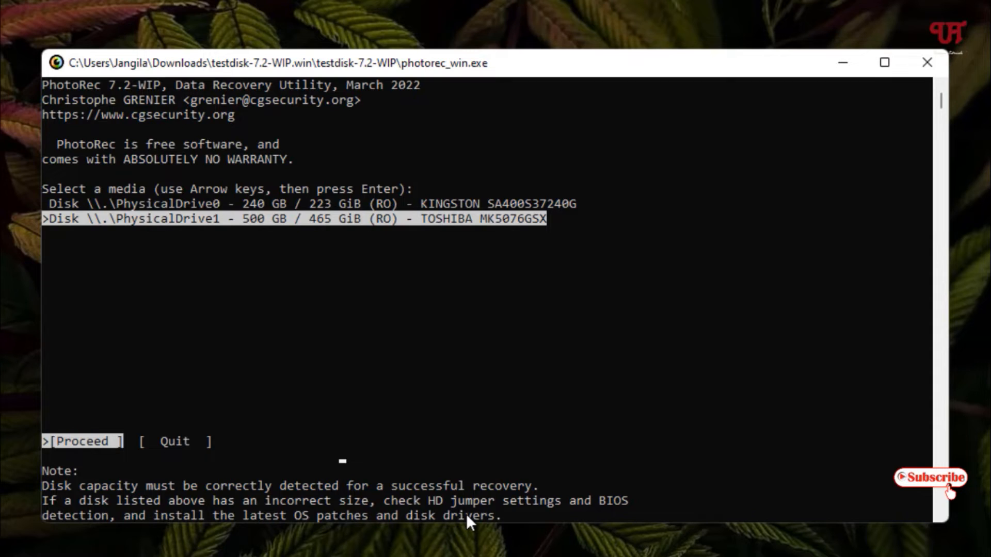
key(Return)
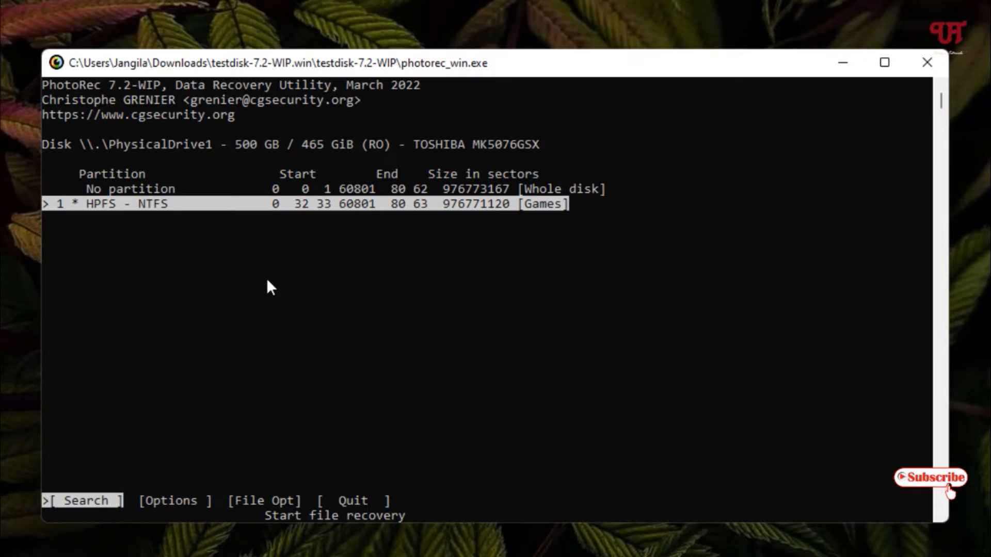
key(Return)
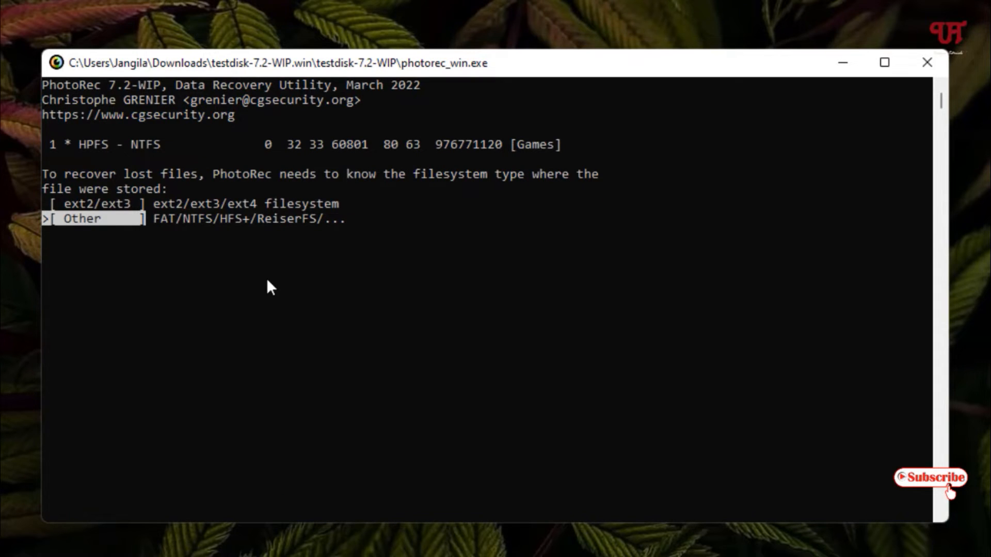
Set the filesystem type to Other (FAT/NTFS/HFS+/ReiserFS) and choose Whole to extract files from the whole partition.
key(Return)
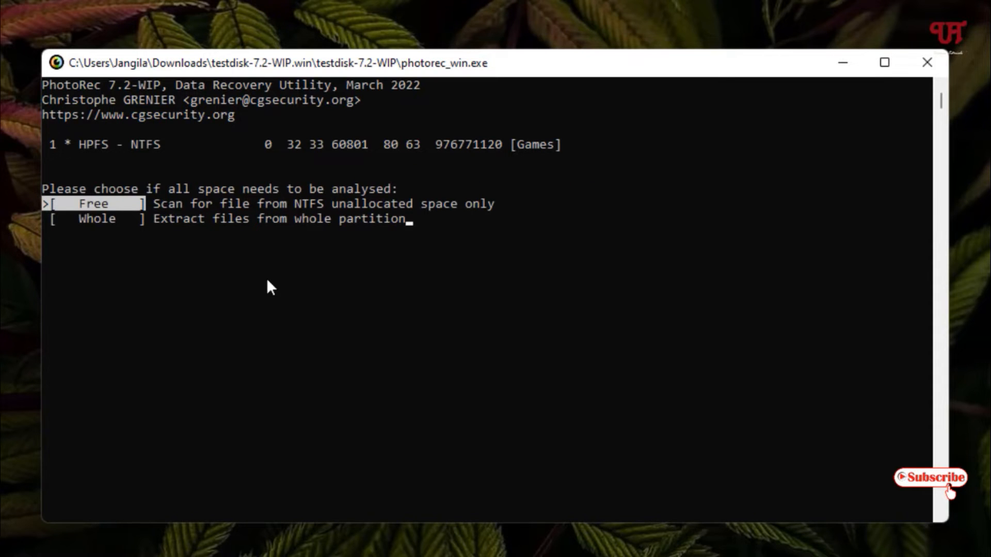
key(Down)
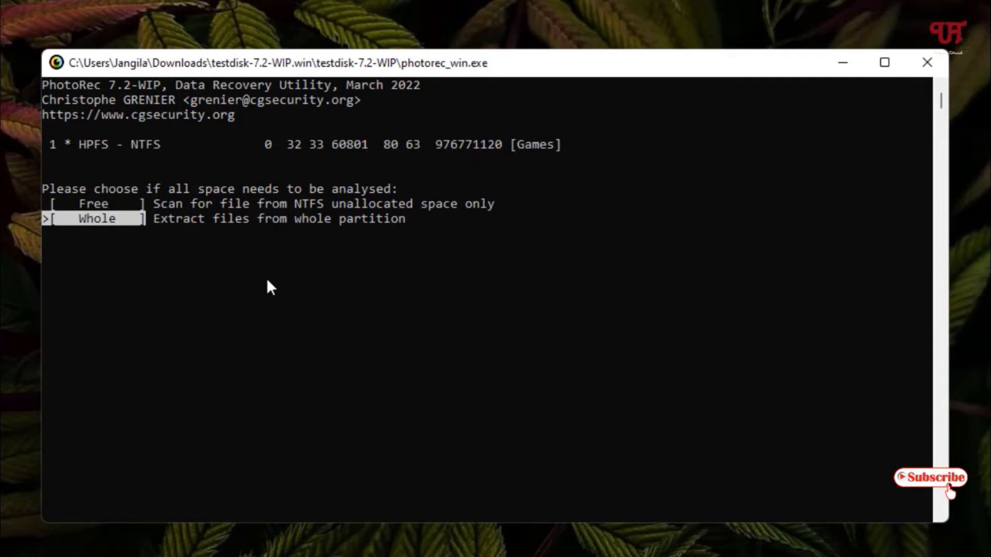
key(Up)
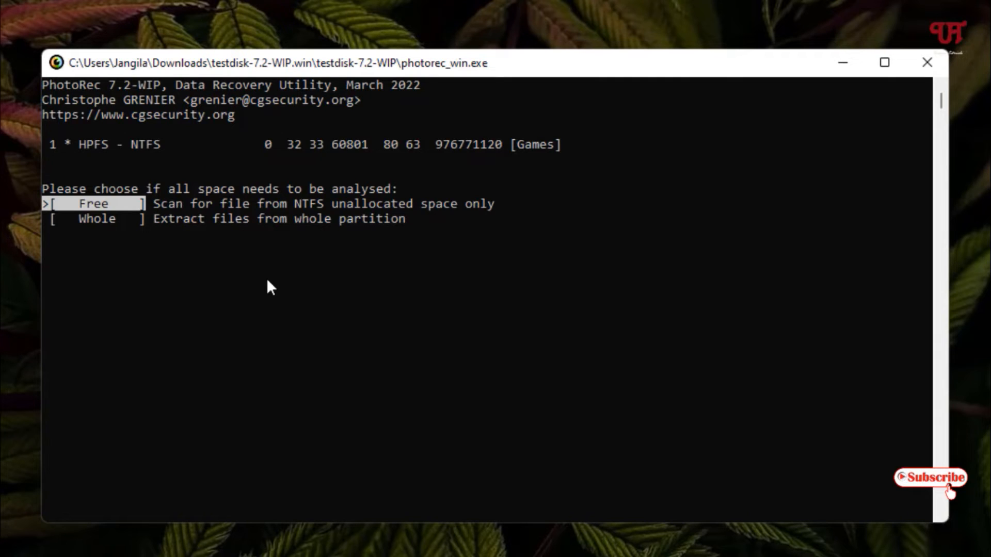
key(Down)
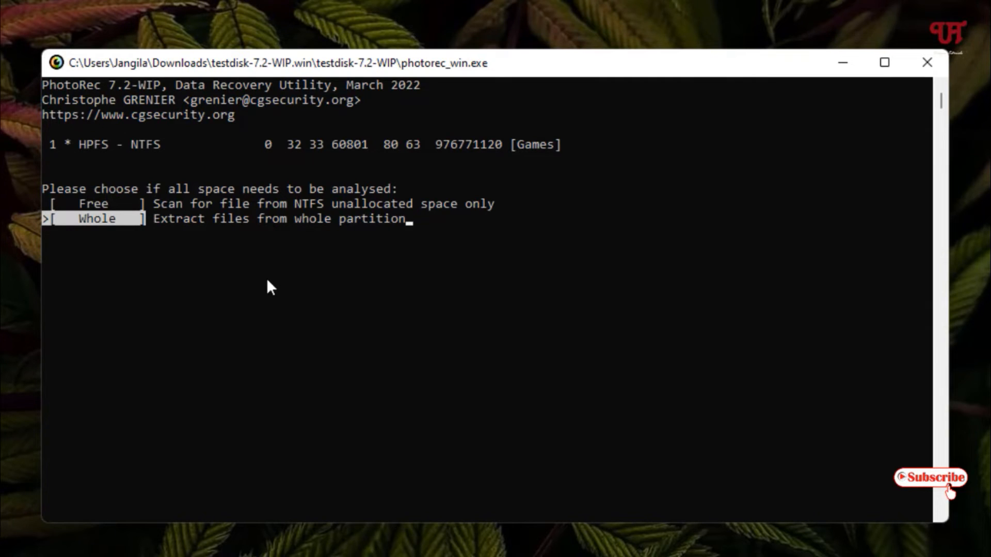
key(Return)
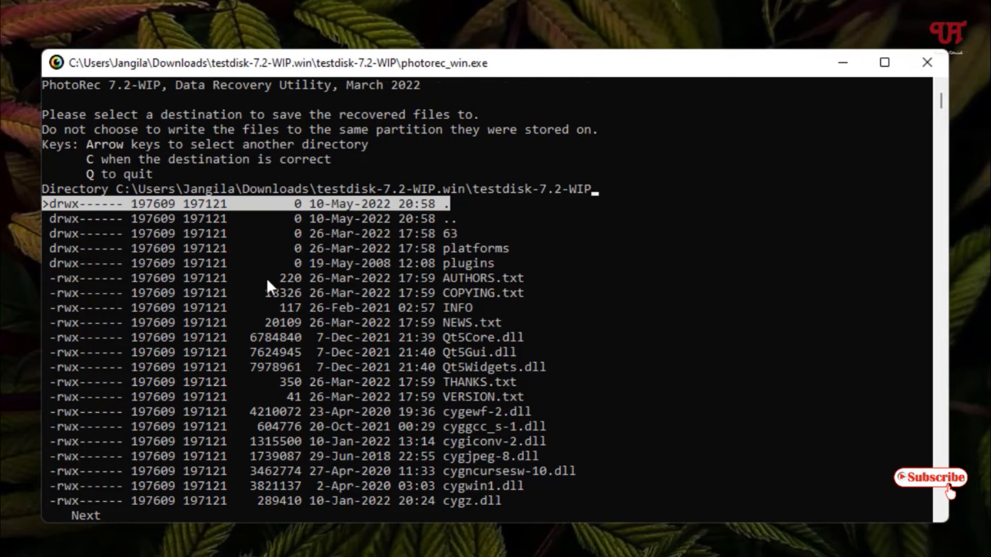
Accept the current testdisk-7.2-WIP directory as the destination for recovered files and start the recovery.
scroll(266, 277, down, 3)
scroll(331, 179, up, 2)
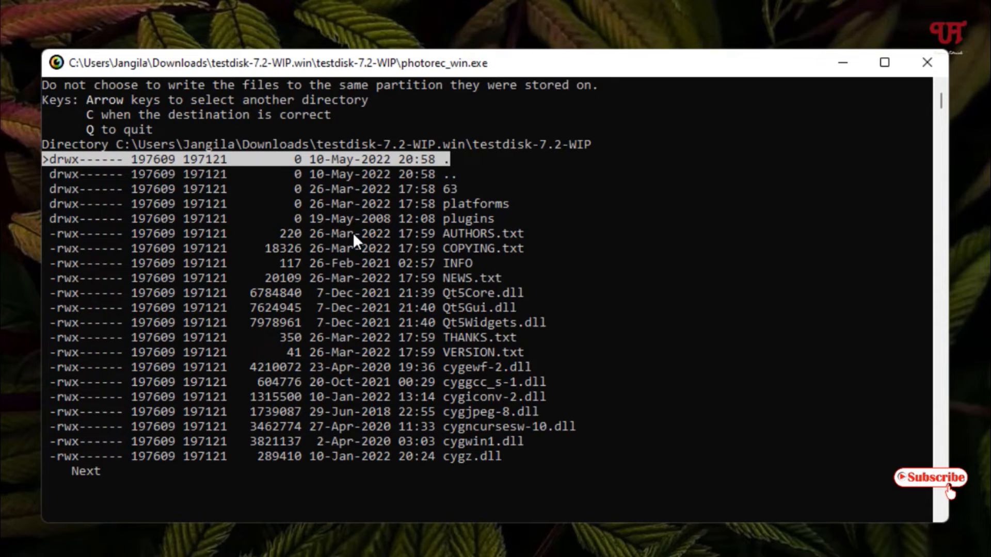
scroll(353, 233, up, 1)
key(Down)
key(Up)
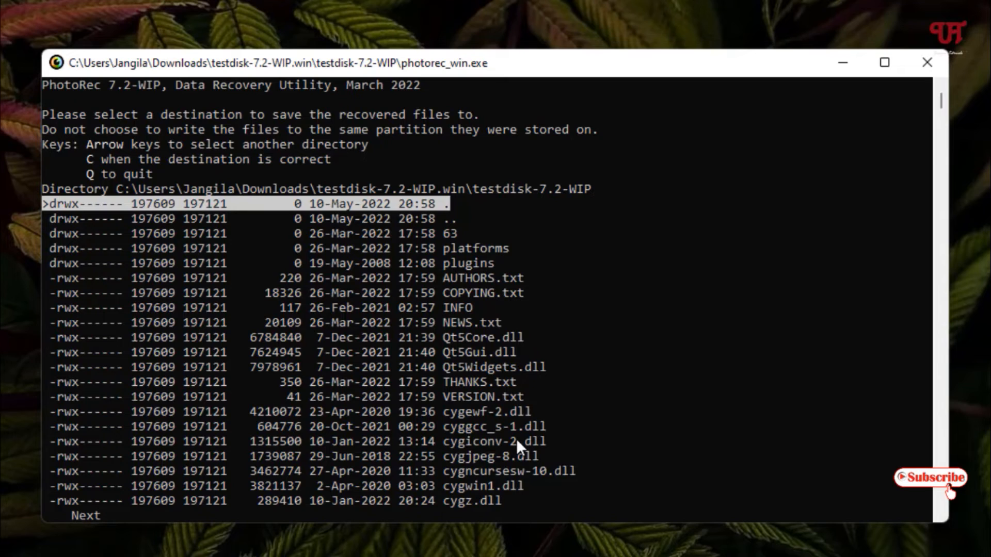
key(c)
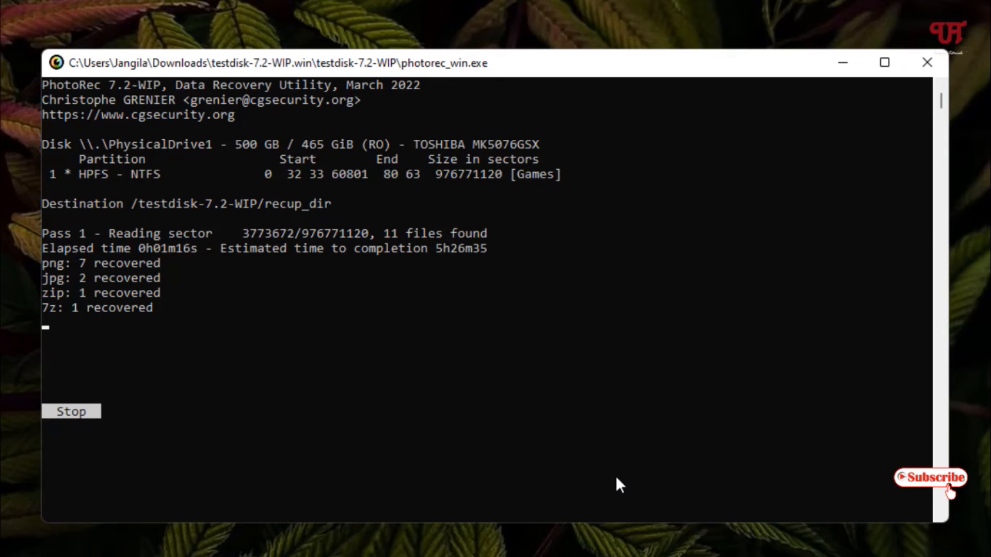
Stop the running PhotoRec recovery and confirm quitting it with Y.
key(Return)
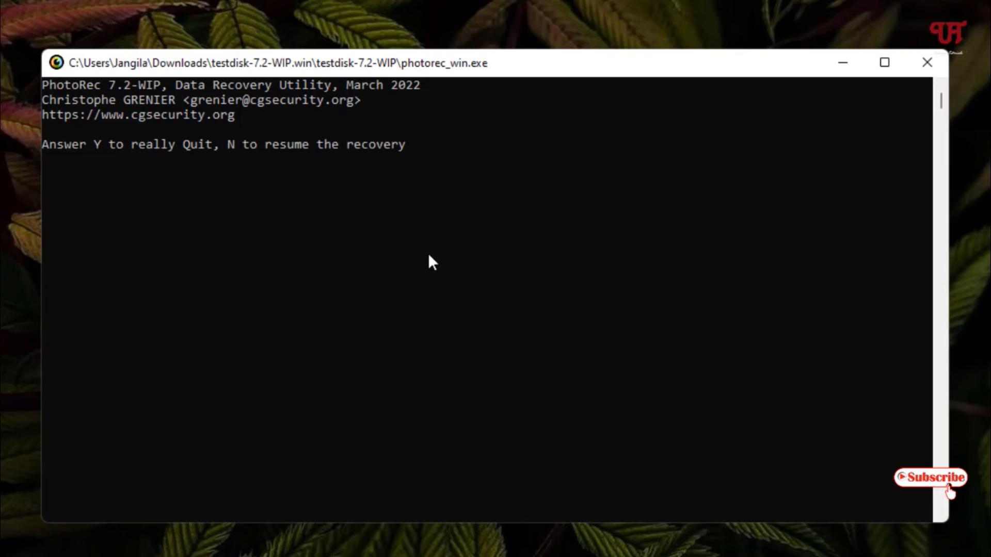
key(y)
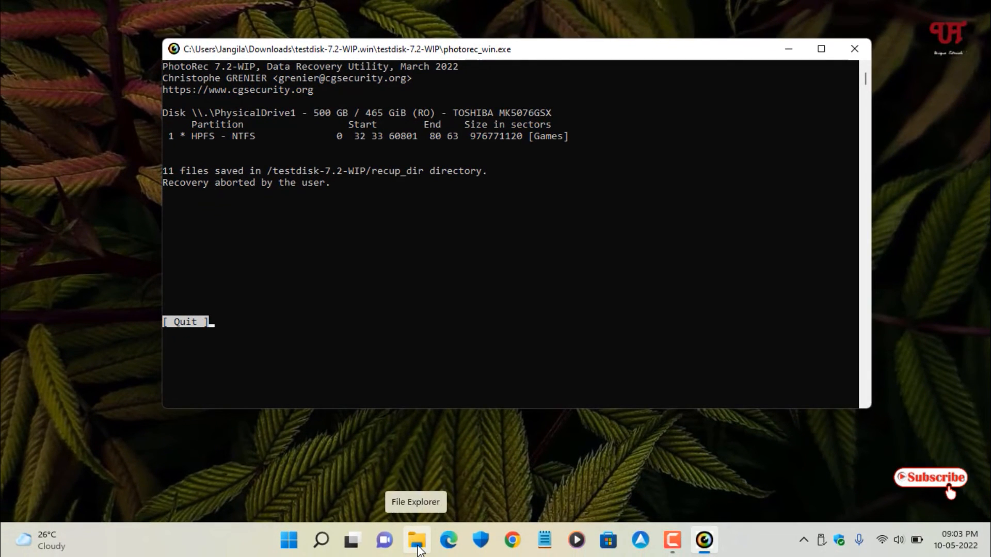
Switch to File Explorer and open the testdisk-7.2-WIP folder inside testdisk-7.2-WIP.win in Downloads.
click(418, 548)
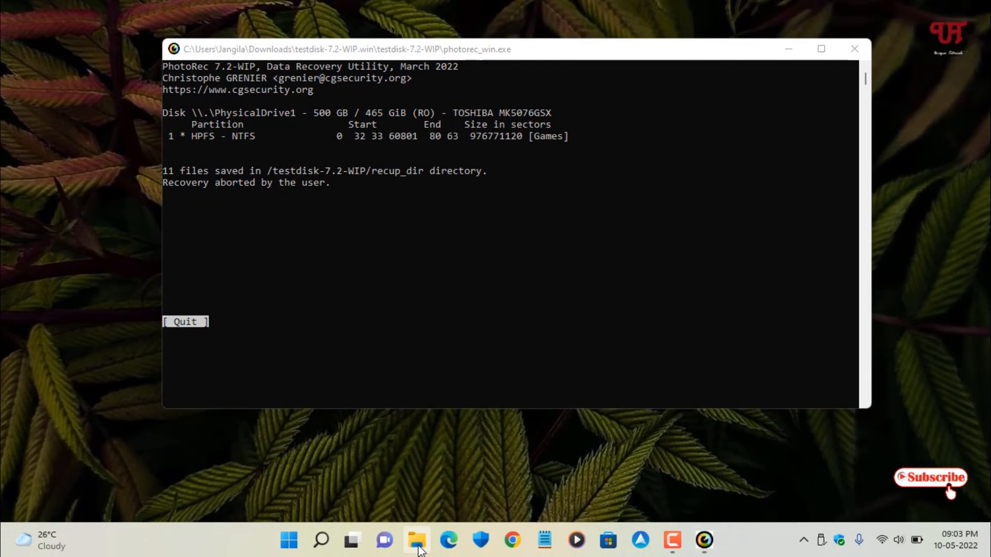
drag(657, 53, 761, 55)
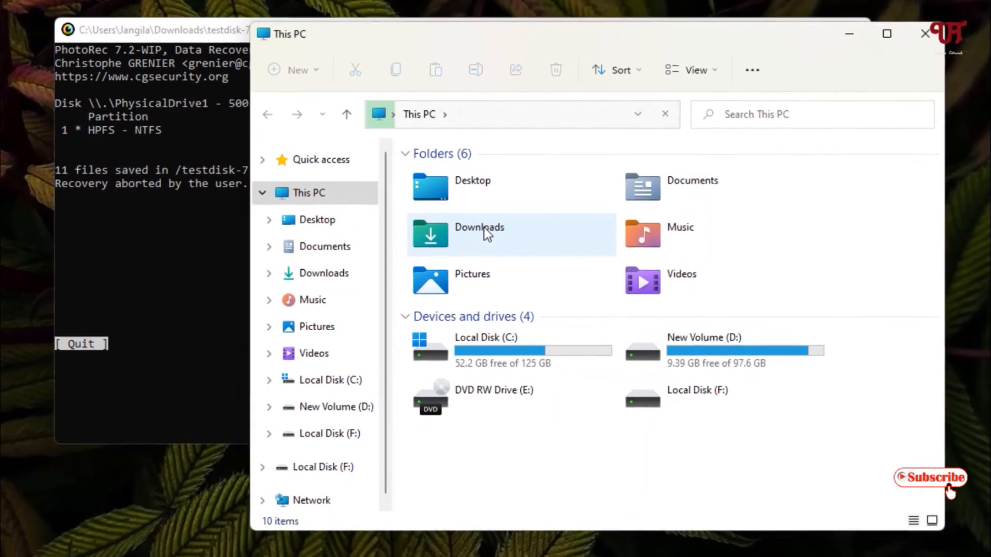
double_click(536, 220)
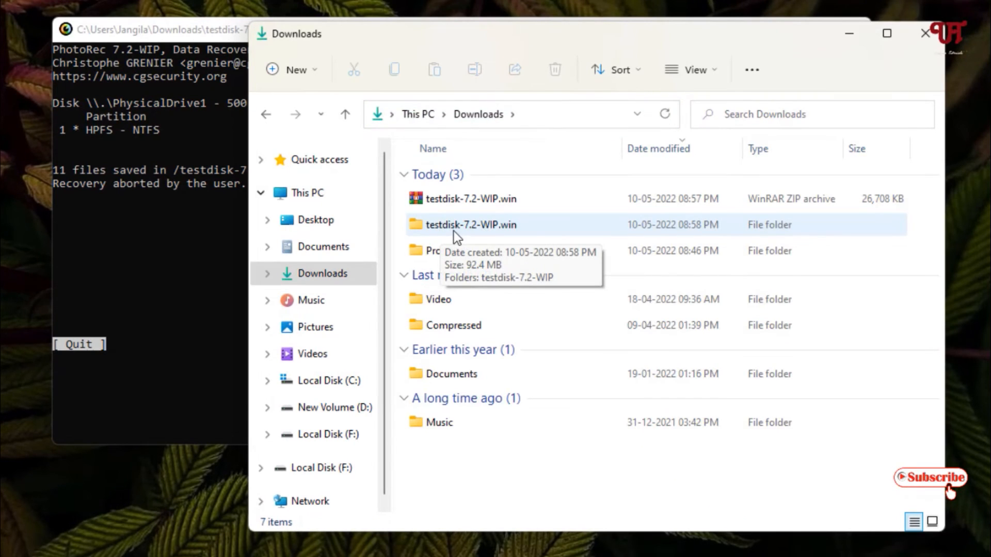
double_click(454, 225)
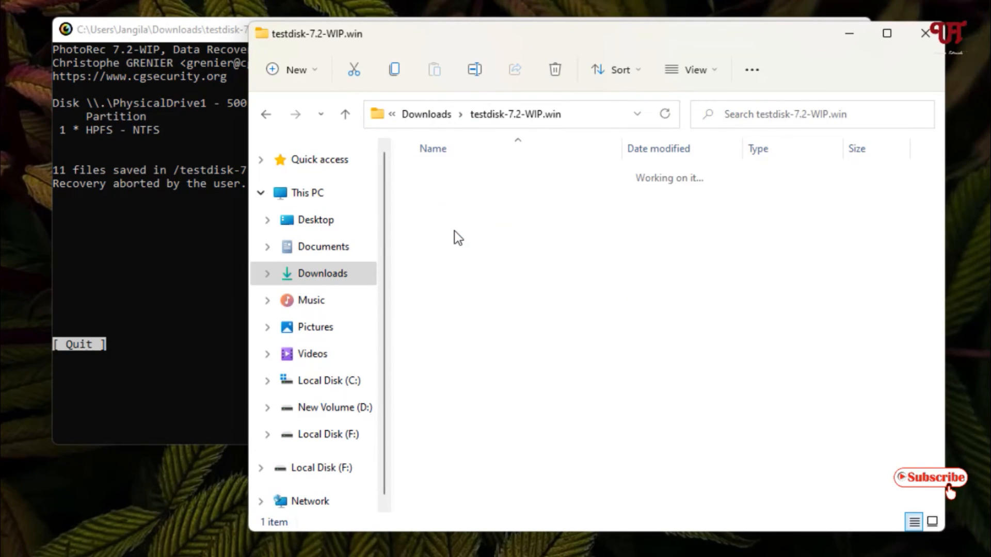
double_click(467, 184)
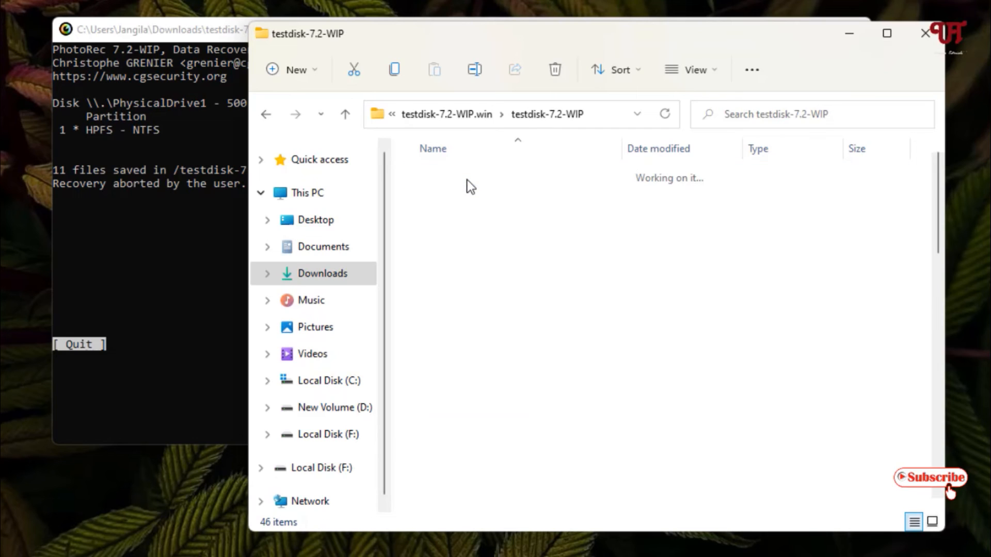
Check the destination directory in the PhotoRec summary and open the matching recup_dir.1 folder in File Explorer.
mouse_move(433, 258)
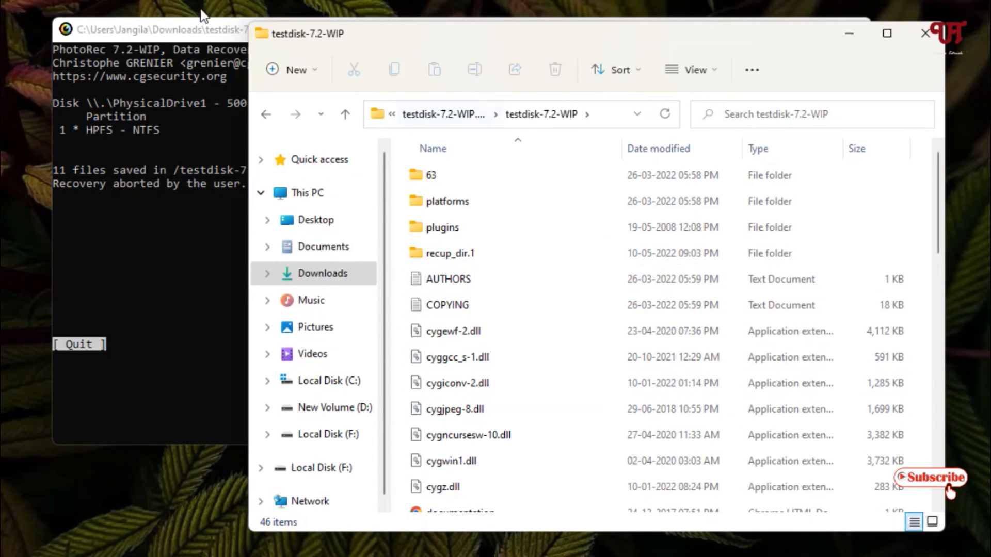
click(187, 29)
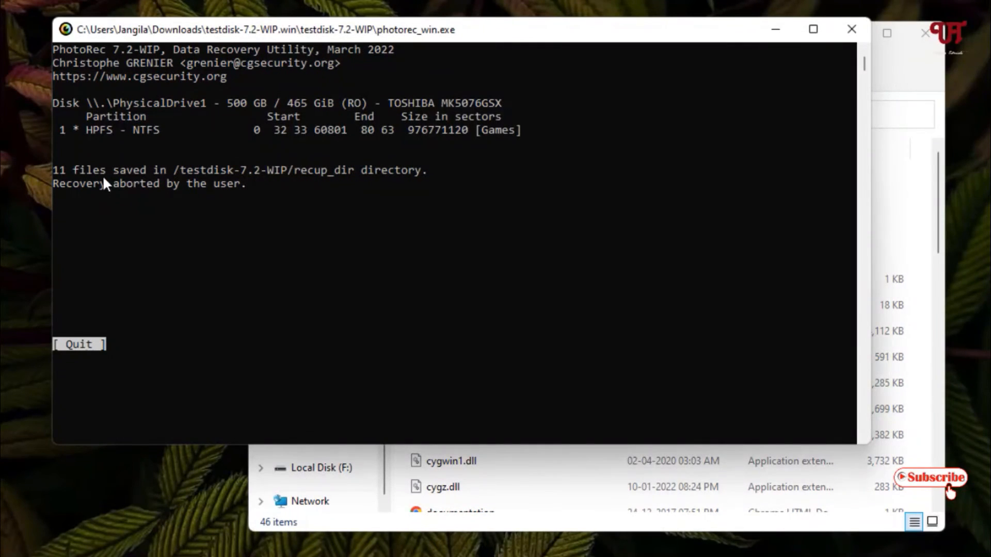
click(901, 78)
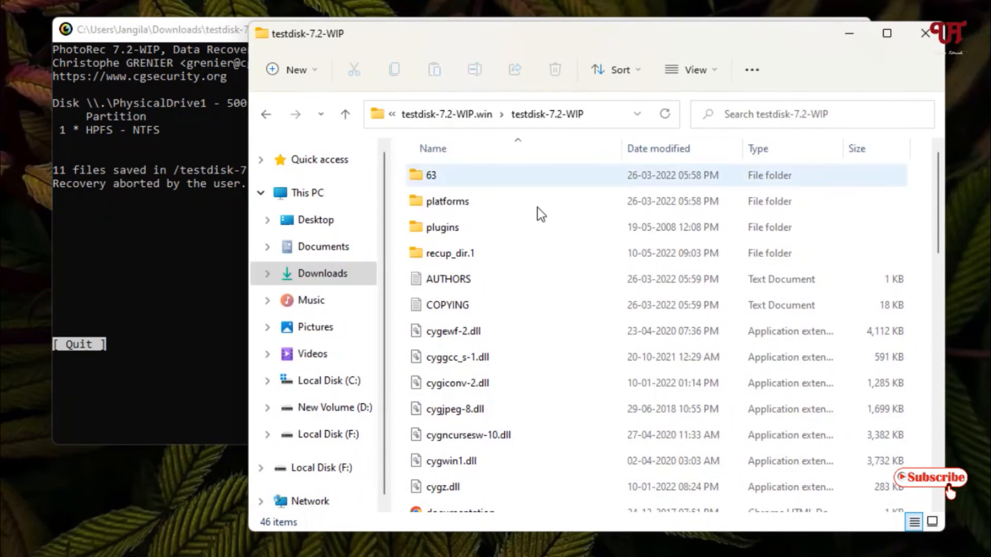
double_click(443, 252)
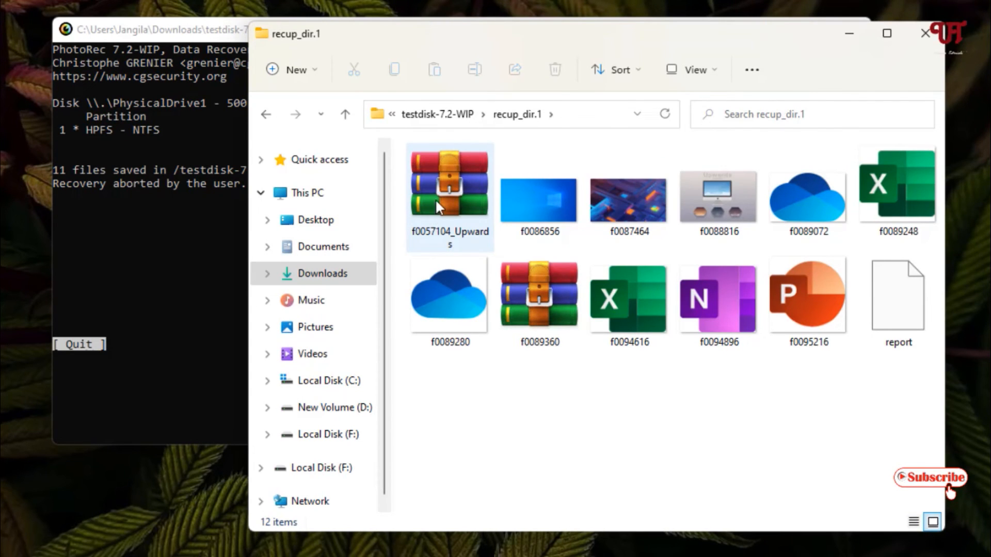
Examine the recovered files and the report file in recup_dir.1, comparing them with PhotoRec's summary of saved files.
drag(403, 185, 851, 336)
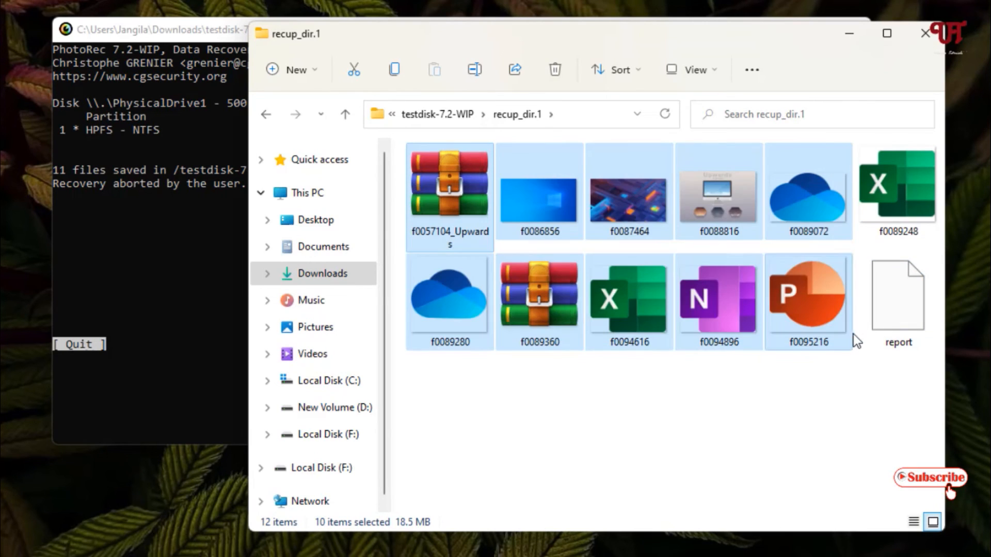
ctrl+click(929, 229)
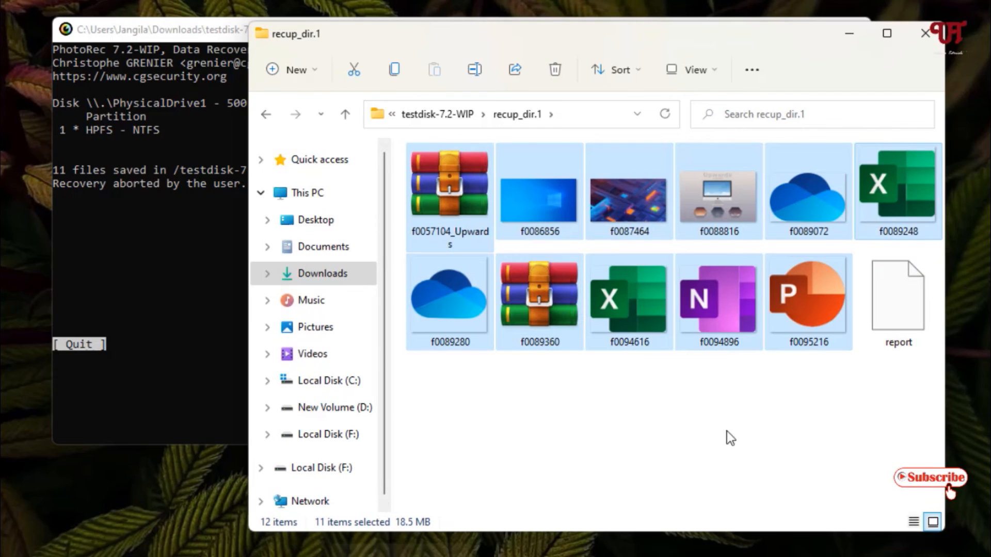
click(885, 322)
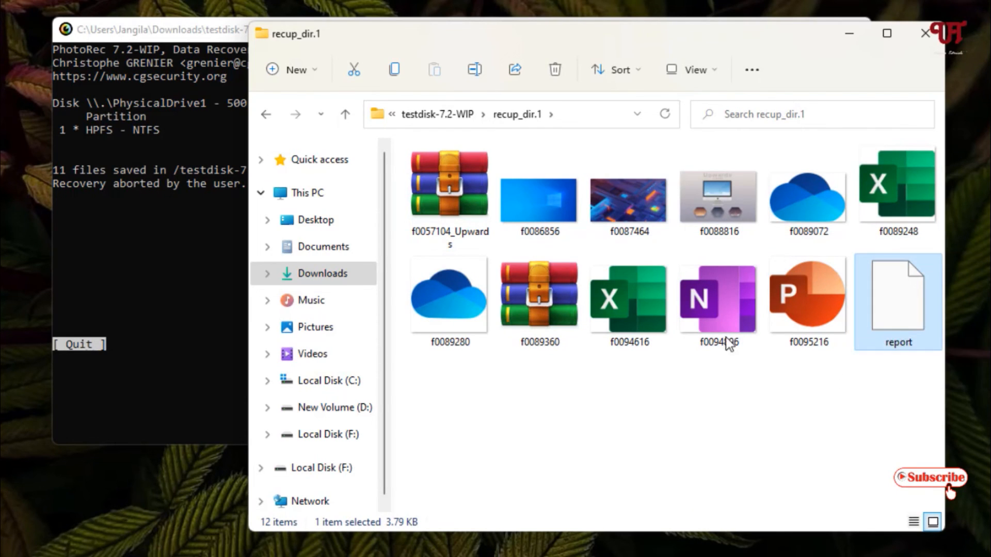
click(77, 207)
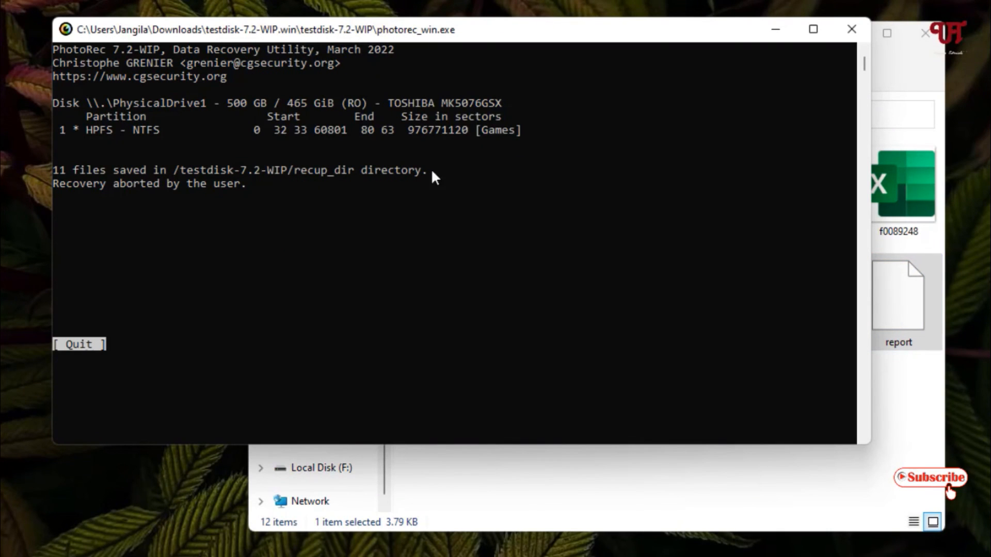
click(777, 462)
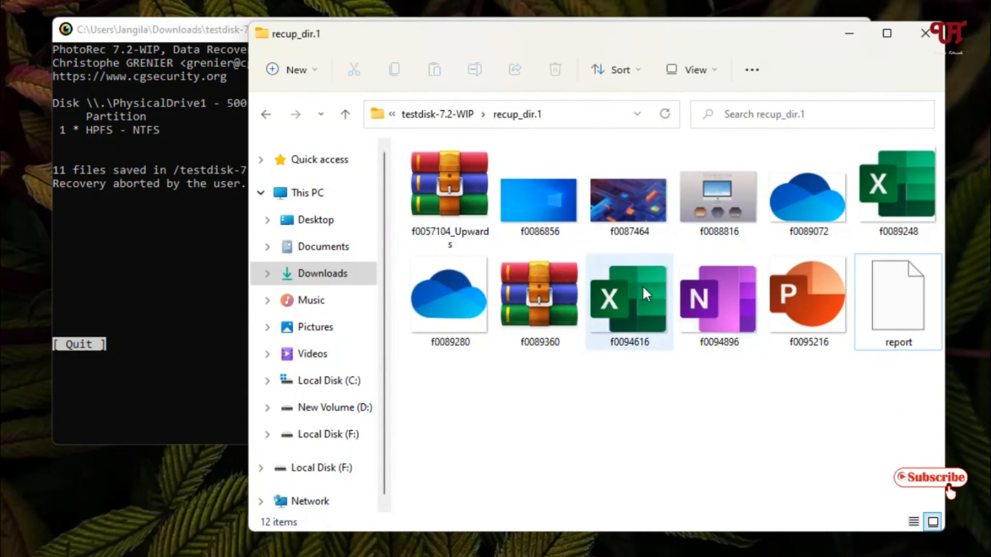
drag(779, 39, 752, 61)
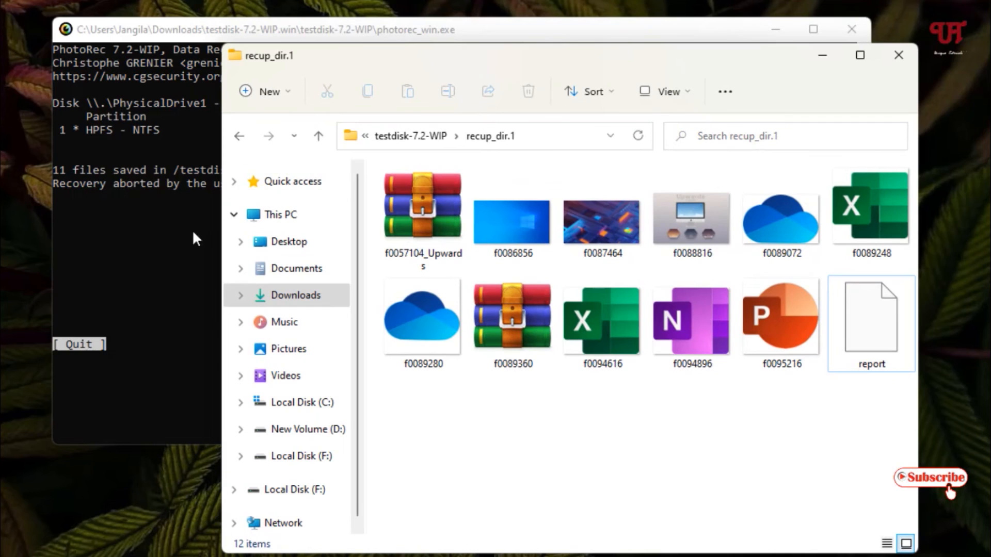
mouse_move(523, 321)
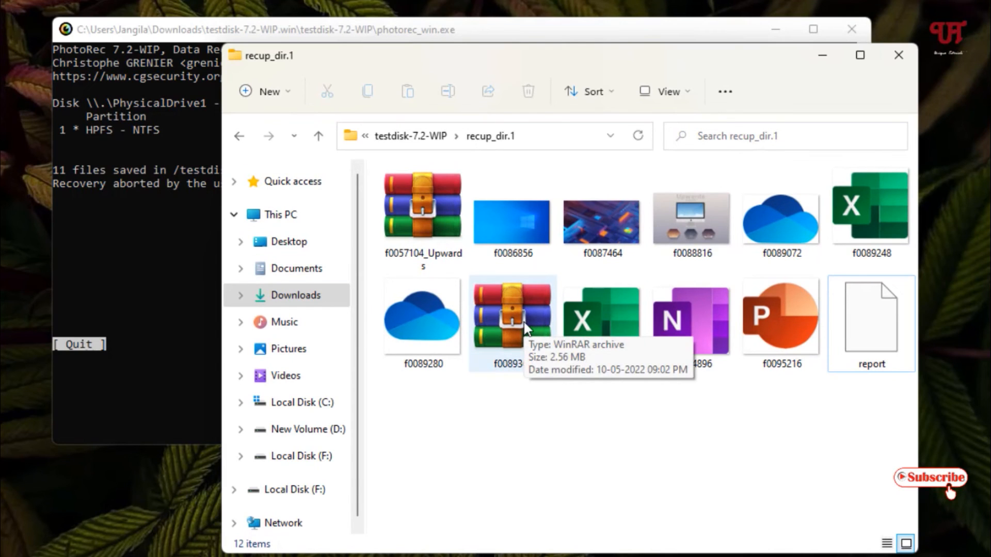
mouse_move(734, 359)
mouse_move(745, 235)
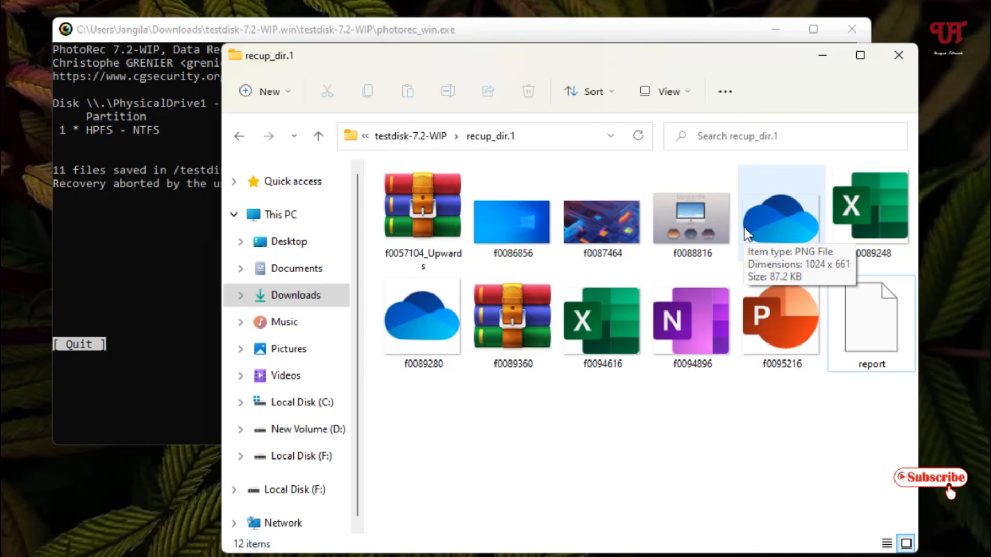
Close the recup_dir.1 File Explorer window and the PhotoRec window.
click(900, 58)
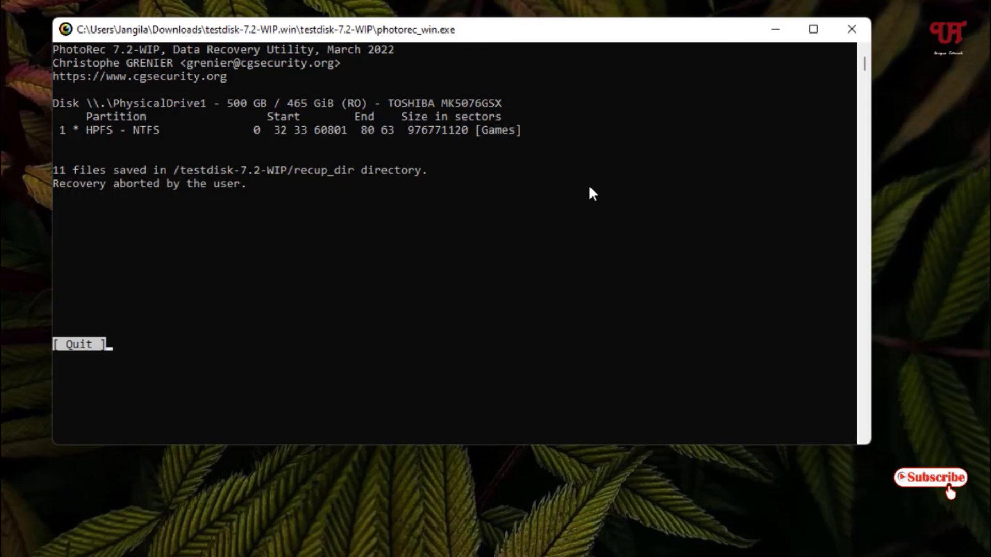
click(851, 26)
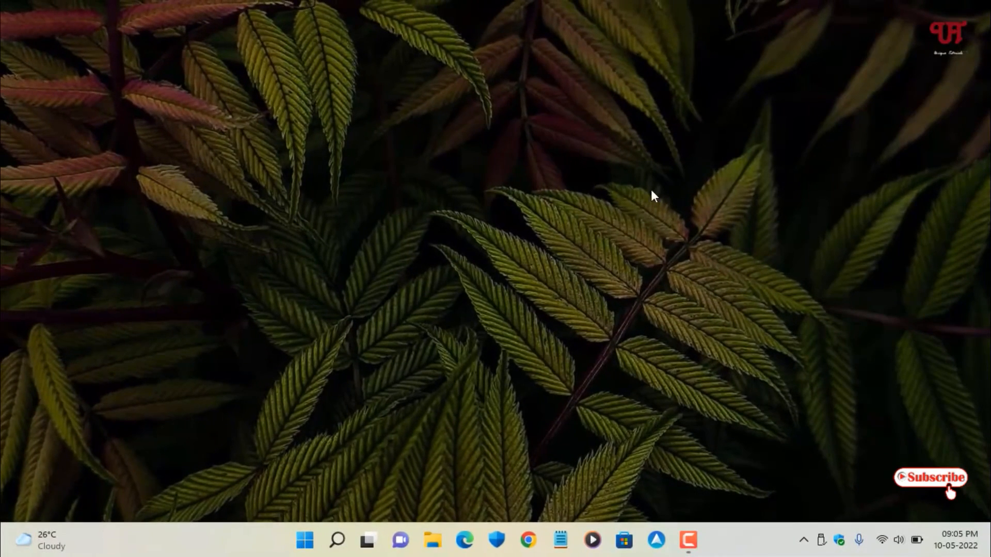